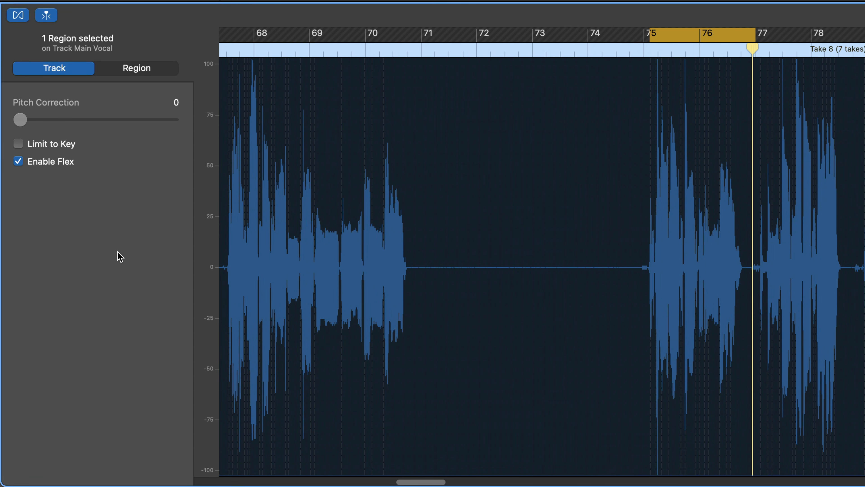
Show the Main Vocal take region's settings, including Transpose and Follow Tempo & Pitch.
left_click(137, 70)
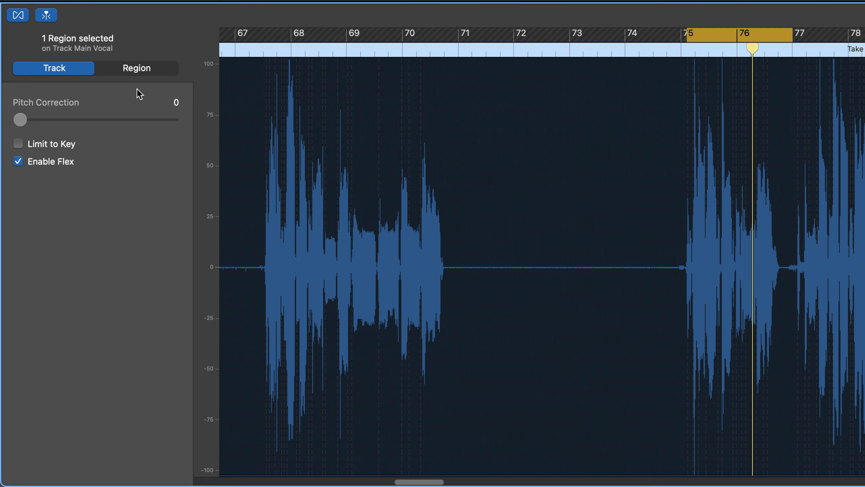
left_click(141, 72)
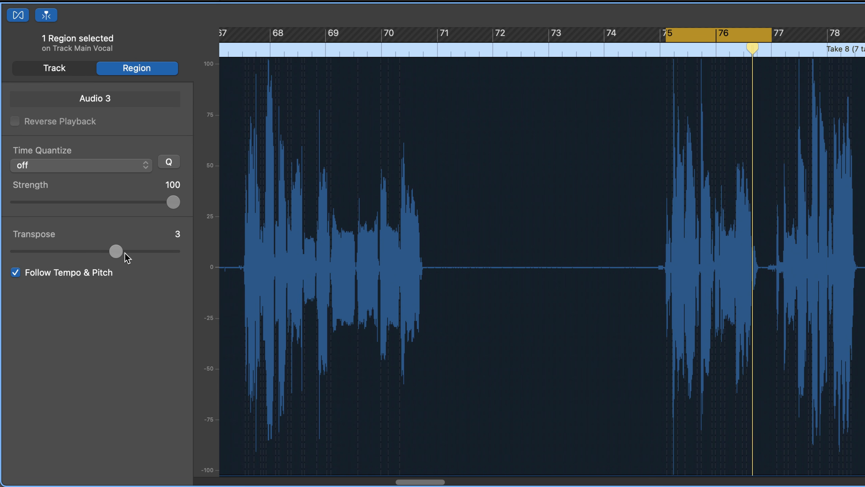
left_click(148, 69)
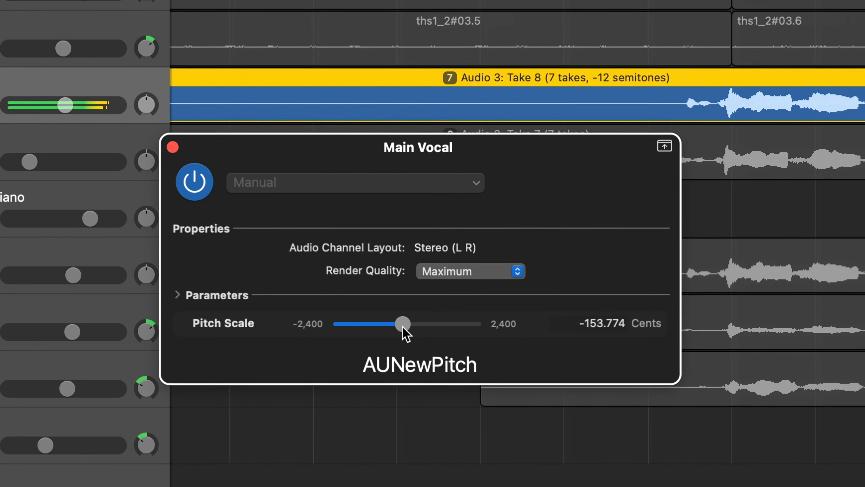
Nudge the AUNewPitch Pitch Scale up to about -127 cents, then close the plug-in window.
left_click_drag(403, 327, 416, 326)
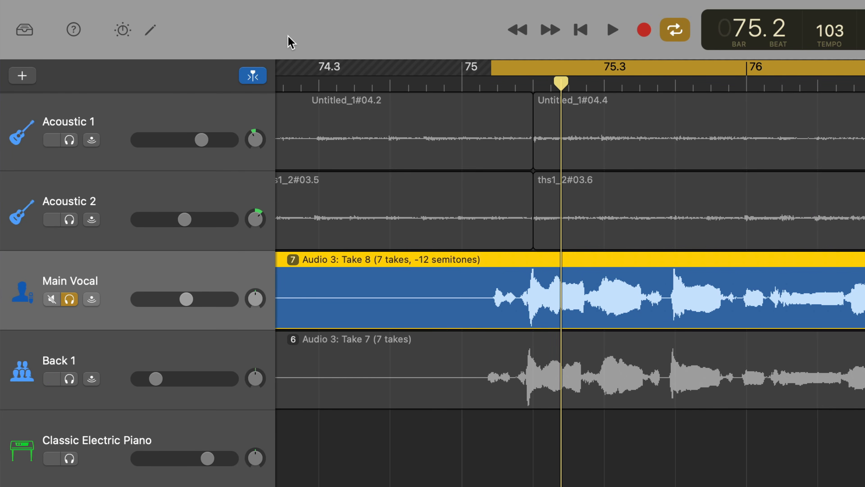
mouse_move(146, 10)
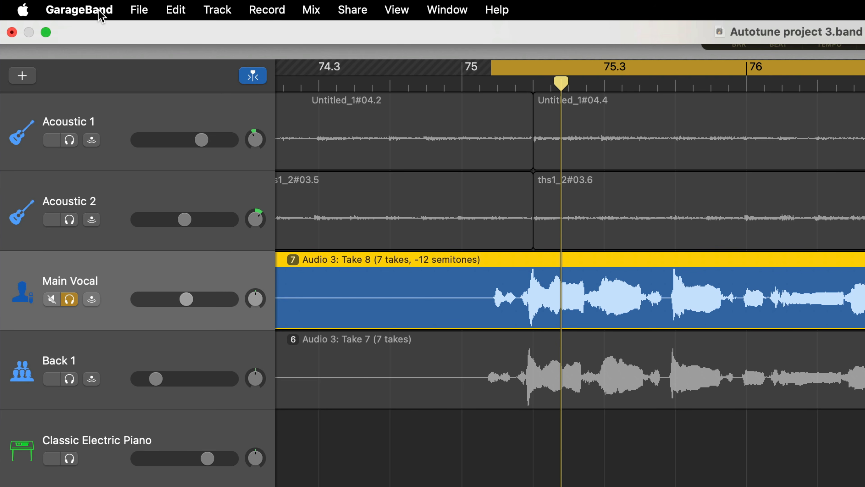
left_click(100, 14)
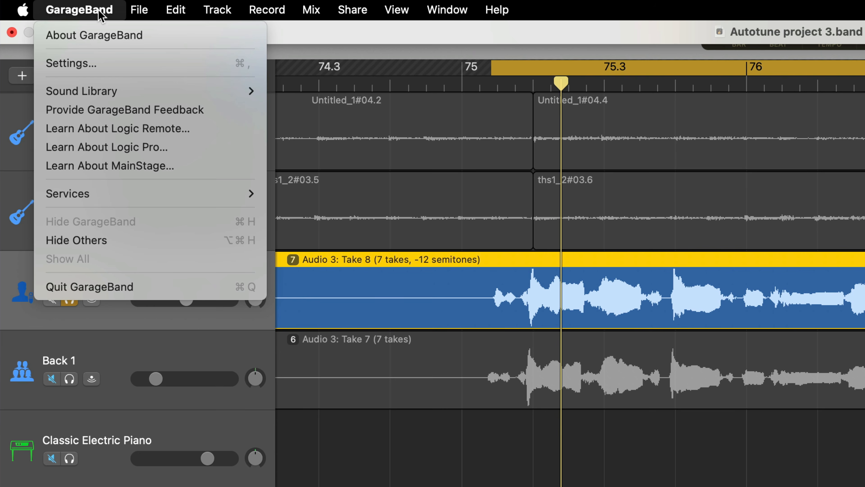
left_click(159, 63)
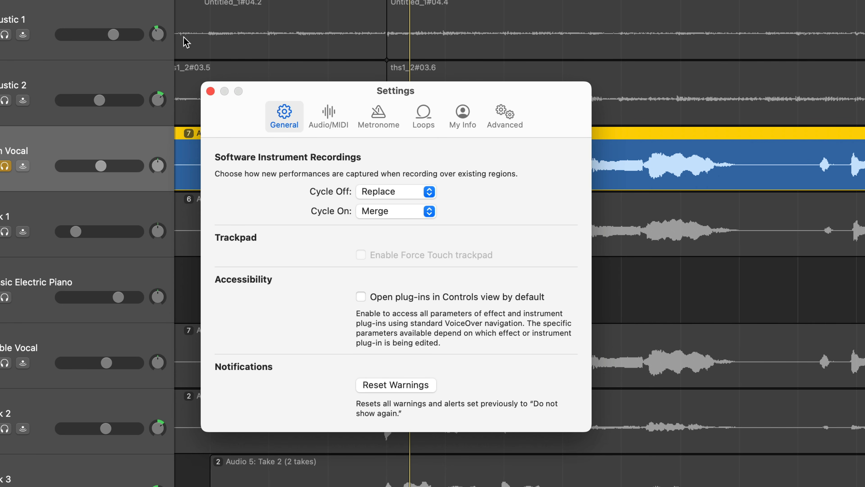
left_click(323, 116)
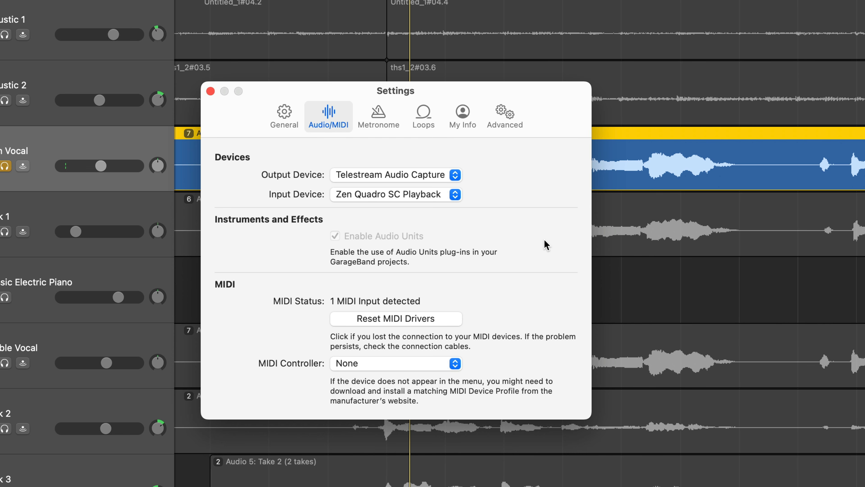
left_click(211, 92)
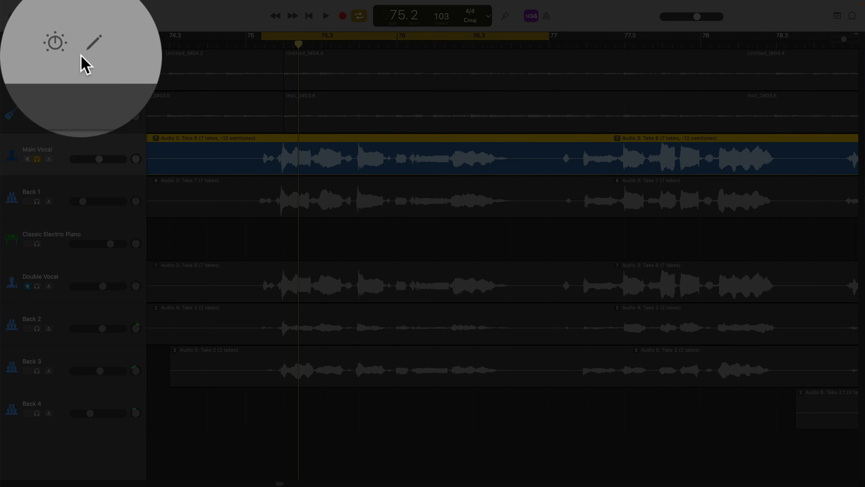
Insert AUNewPitch from Audio Units > Apple into an empty Main Vocal plug-in slot and open it.
left_click(65, 16)
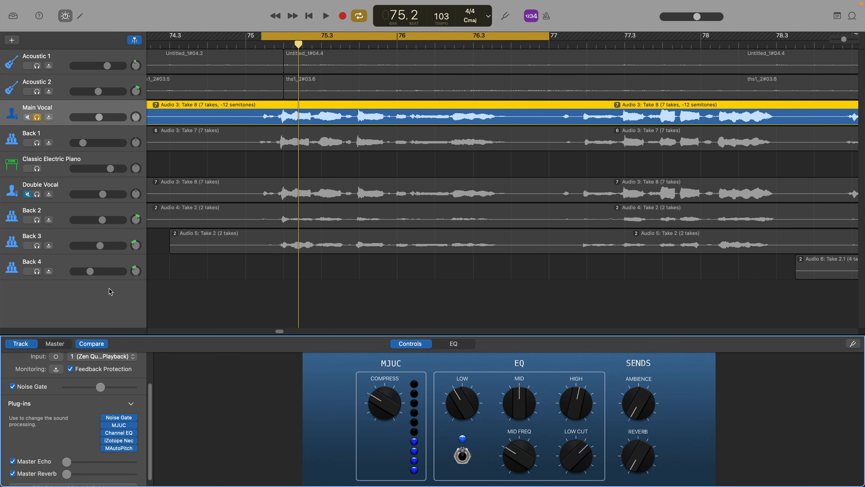
left_click(121, 454)
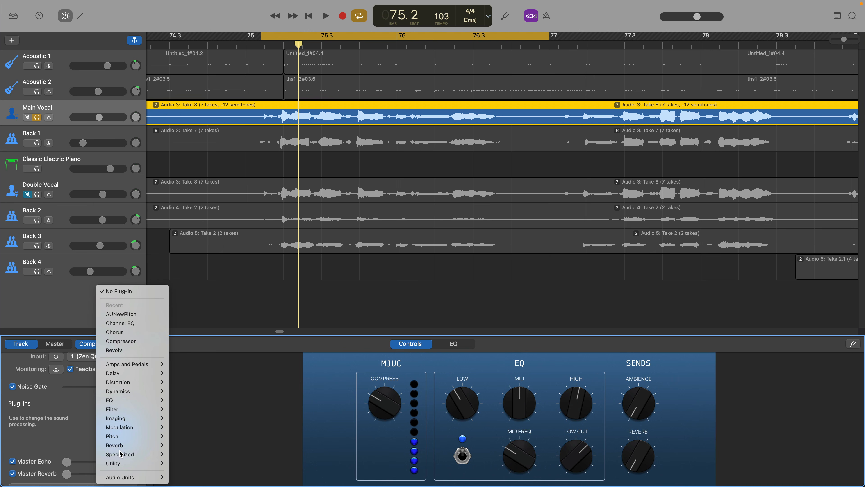
mouse_move(132, 478)
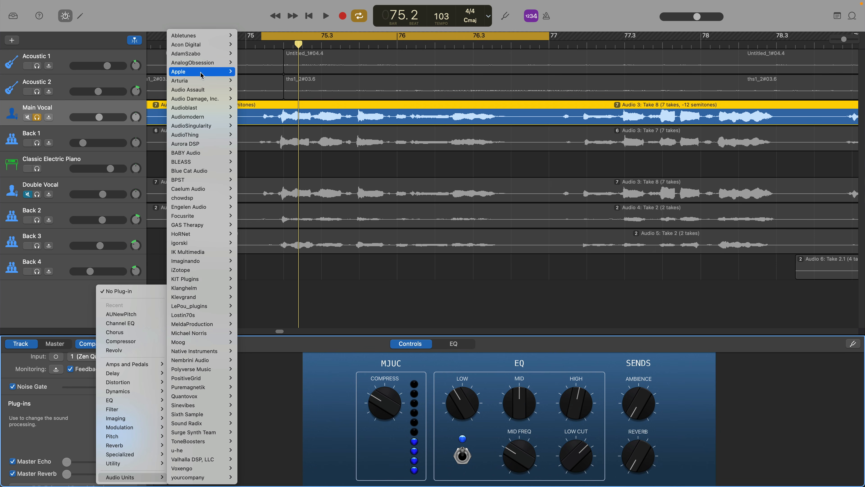
mouse_move(202, 76)
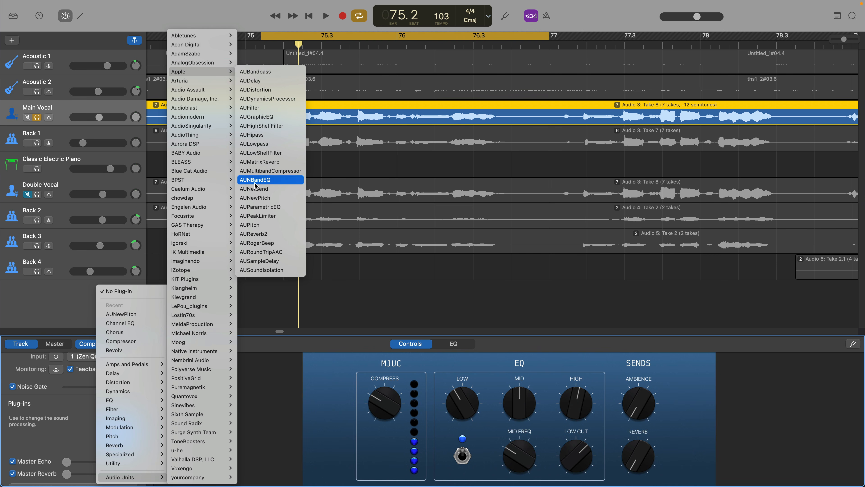
left_click(280, 201)
left_click(120, 457)
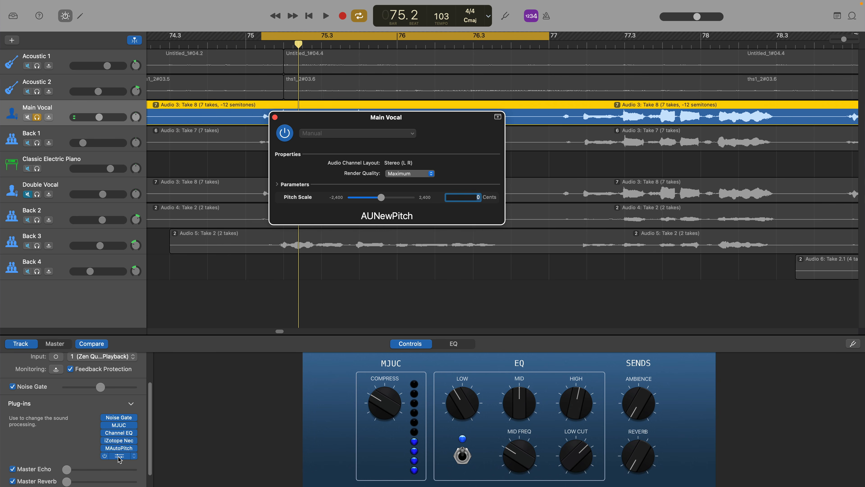
Play the song while shifting Main Vocal pitch to about 297, -7, 0, then 174 cents.
left_click_drag(442, 127, 314, 146)
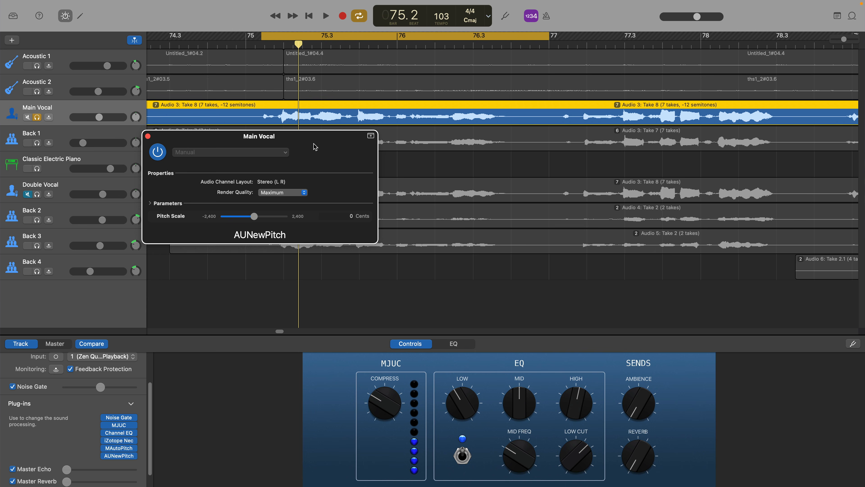
key("space")
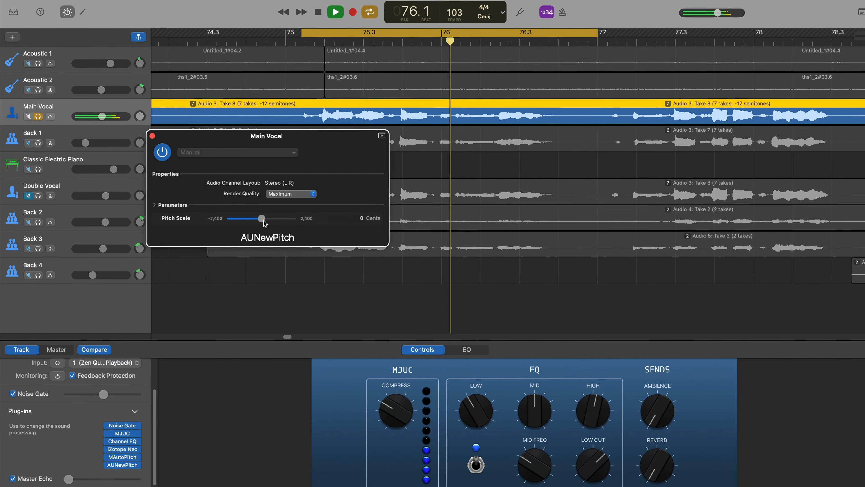
left_click_drag(260, 219, 264, 219)
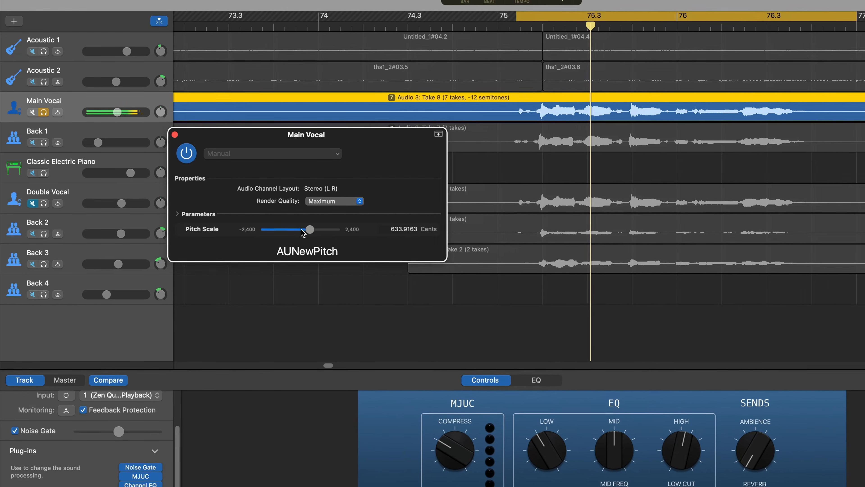
left_click_drag(303, 232, 307, 236)
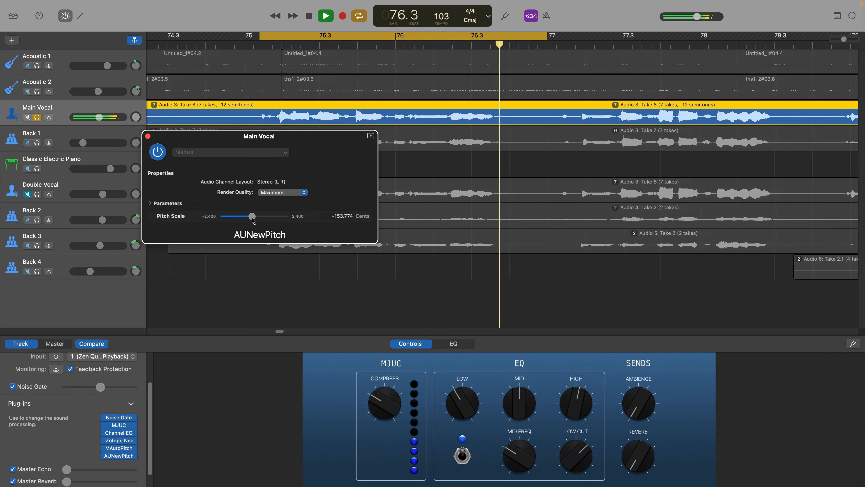
left_click_drag(252, 217, 255, 219)
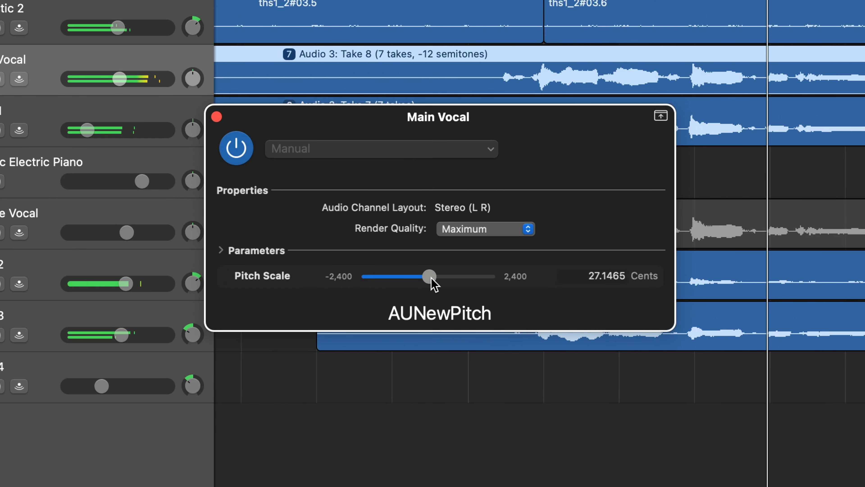
left_click_drag(431, 278, 433, 278)
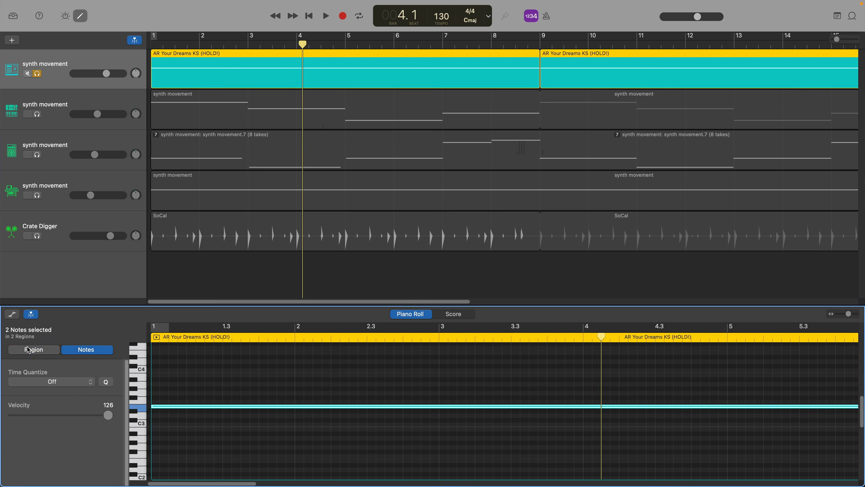
Show the selected regions' settings and play the song from bar 1.
left_click(29, 349)
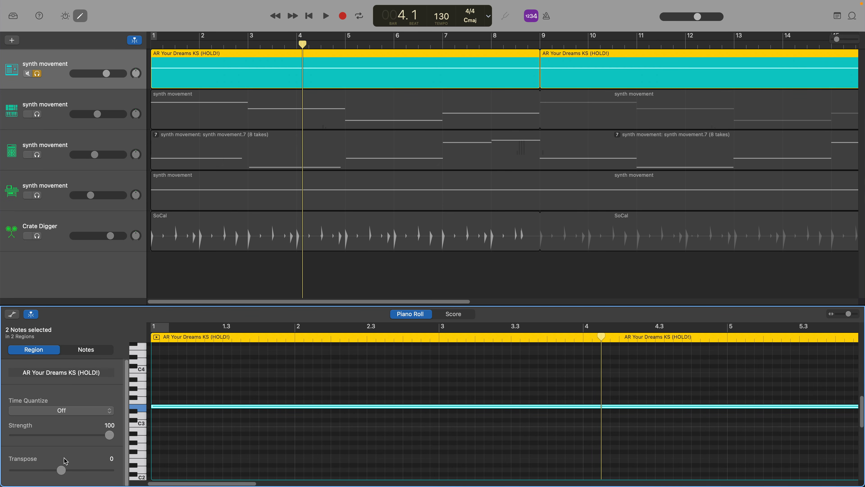
key("space")
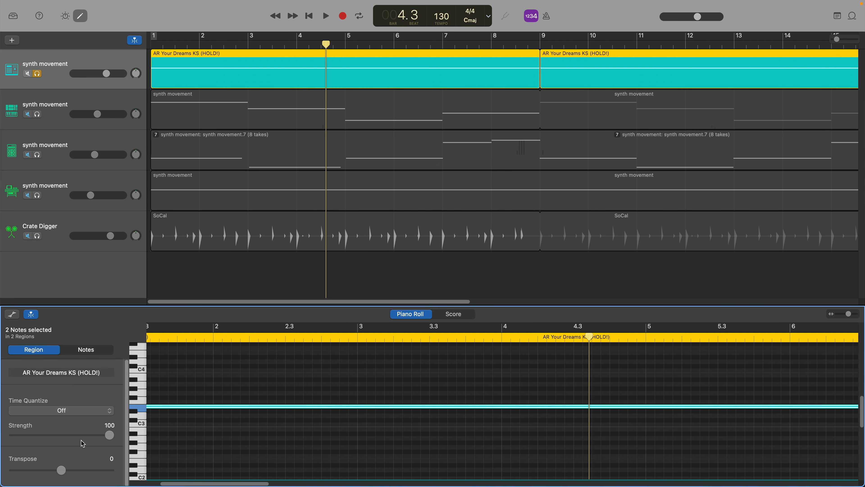
key("Return")
key("space")
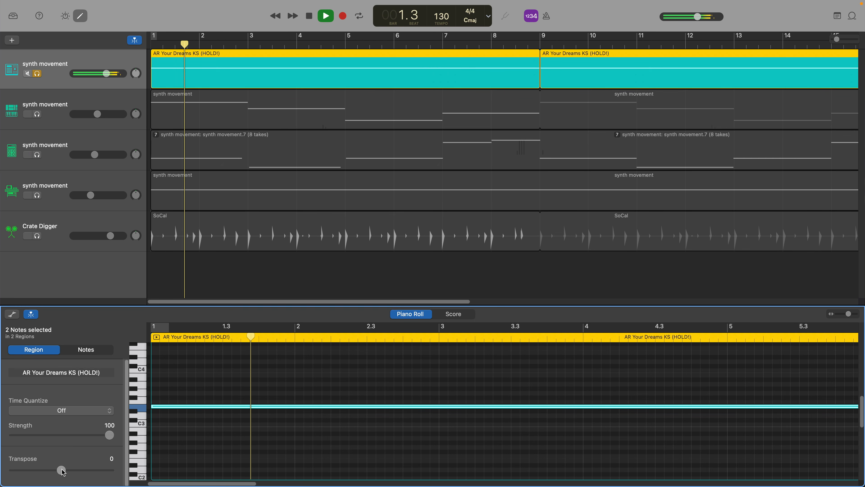
Transpose the AR Your Dreams KS (HOLD!) regions to +4, then -12 semitones, and unsolo the first synth track.
left_click_drag(64, 471, 72, 472)
key("space")
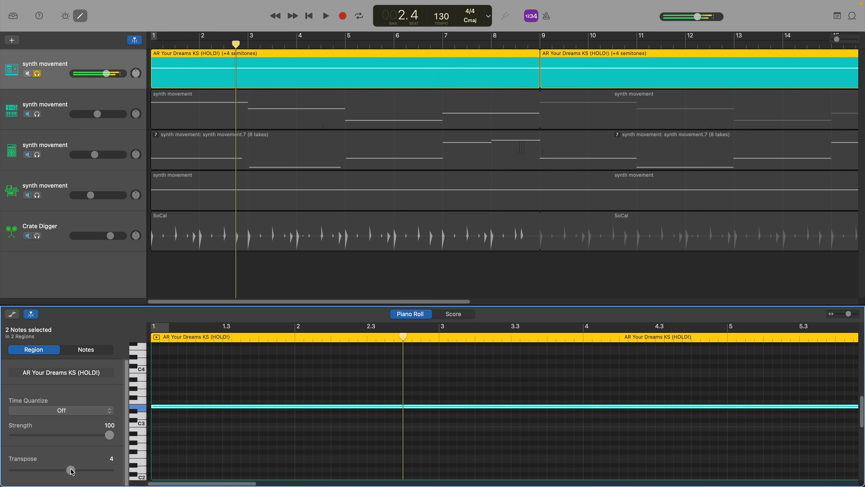
key("Return")
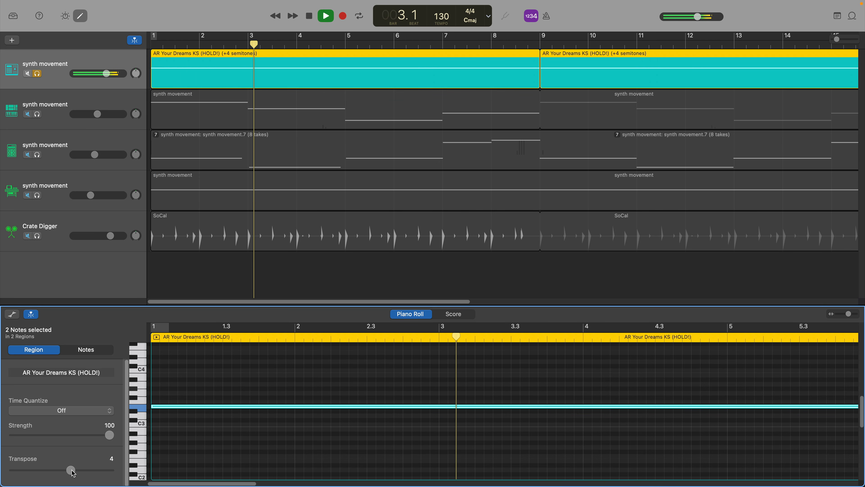
left_click_drag(73, 472, 38, 471)
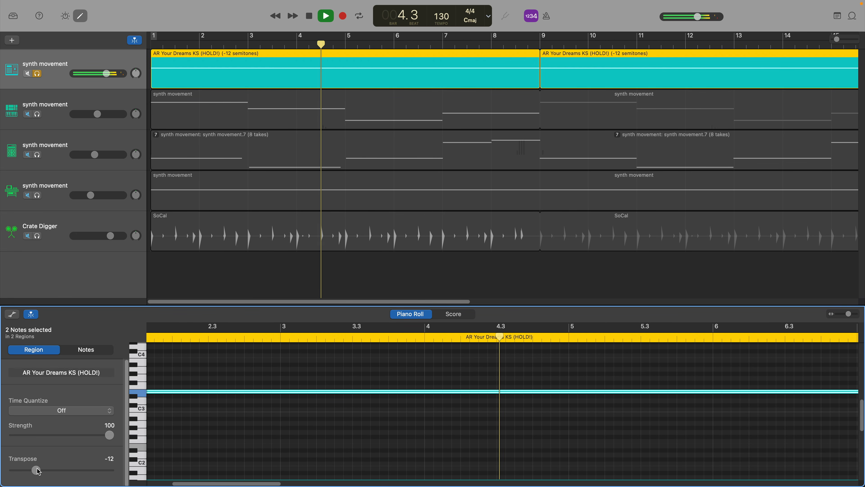
key("s")
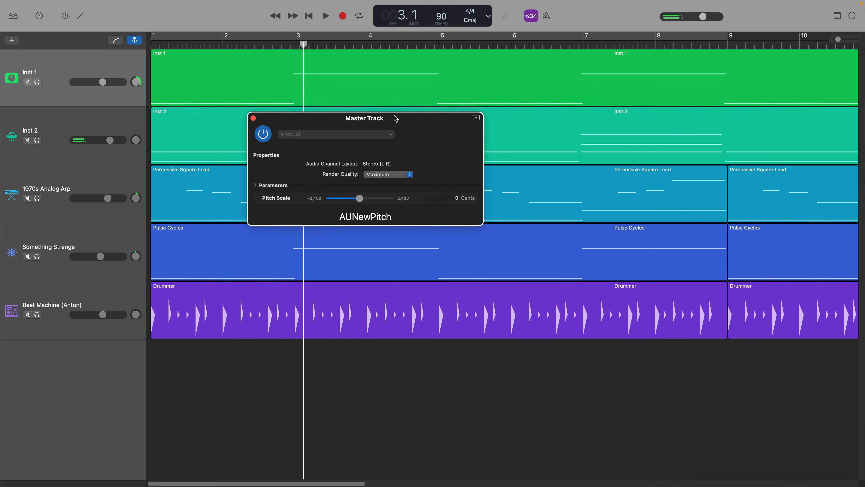
From the song start, set the Master Track AUNewPitch Pitch Scale to about -226 cents and enable it.
key("Return")
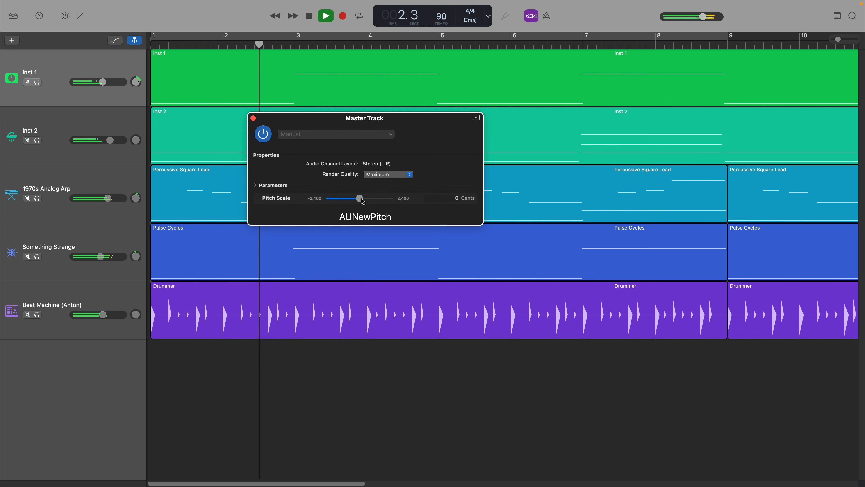
left_click_drag(362, 201, 365, 200)
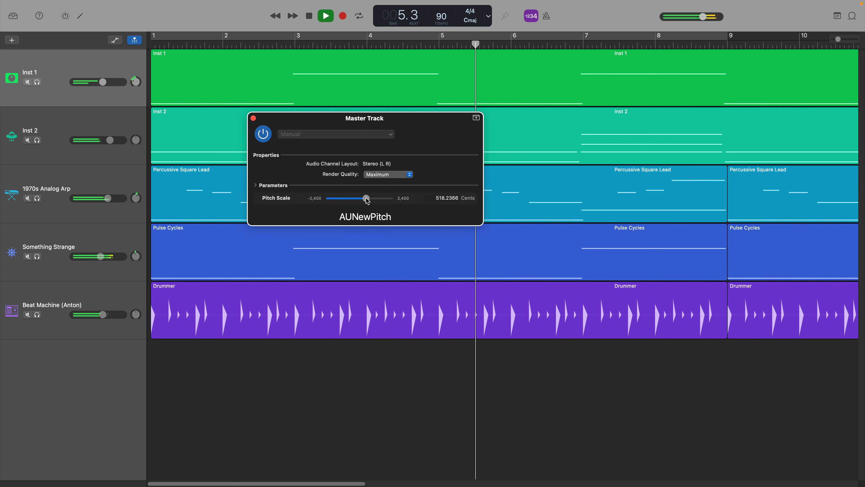
left_click_drag(367, 200, 367, 201)
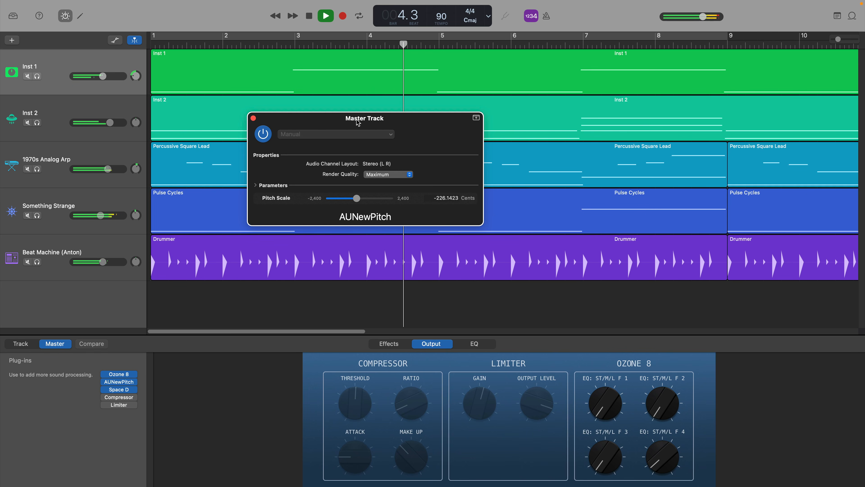
left_click(264, 134)
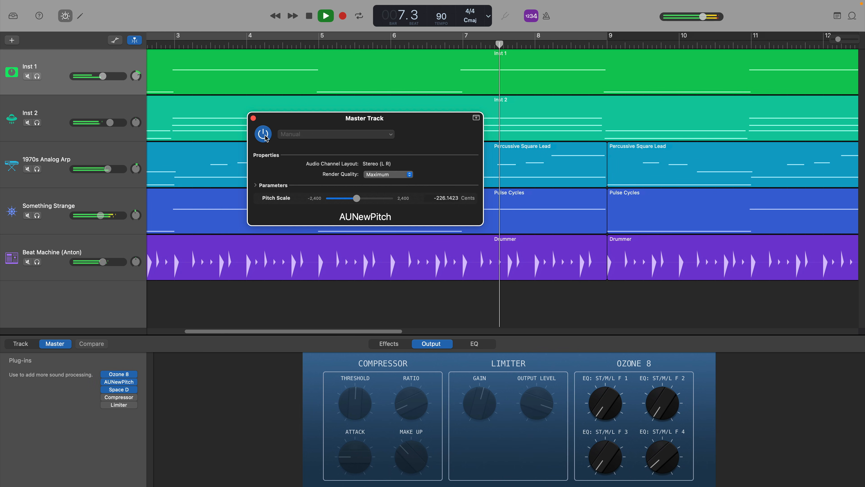